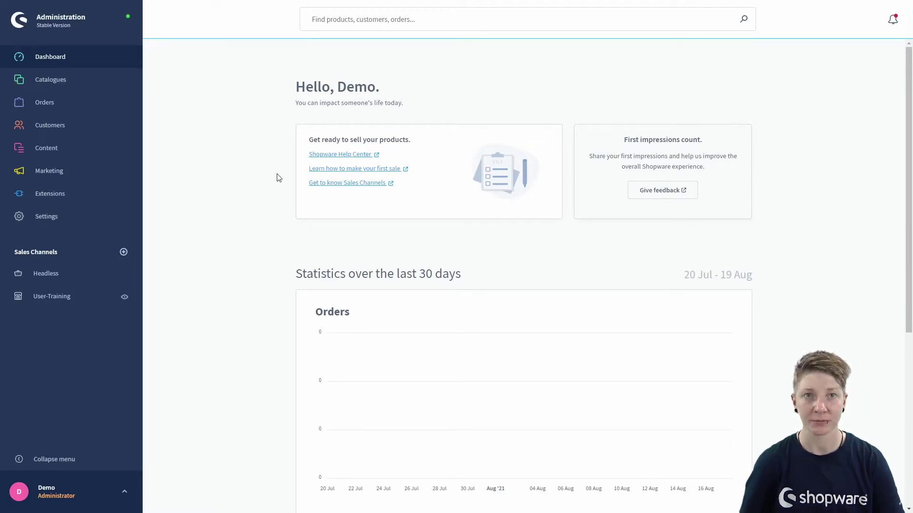
From My extensions, install and switch on the CMS extensions for Shopware 6 app, then go to Shopping Experiences.
mouse_move(106, 206)
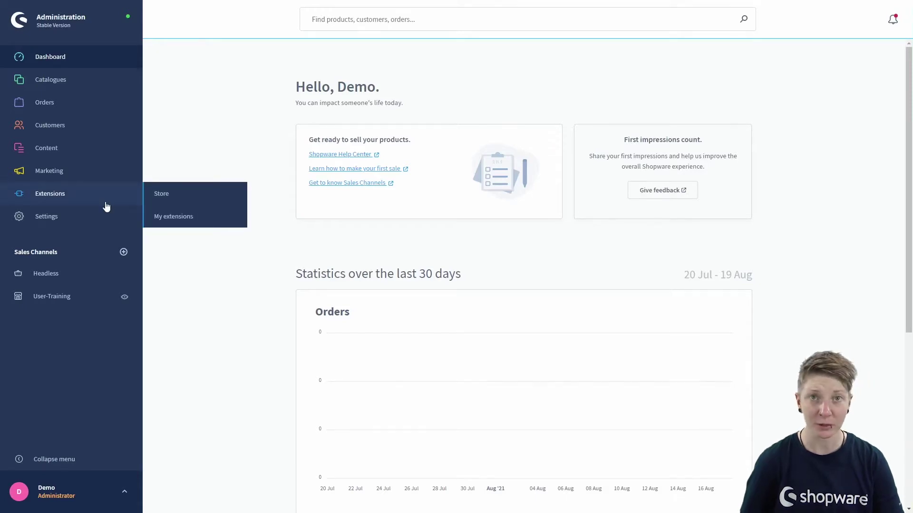
click(171, 218)
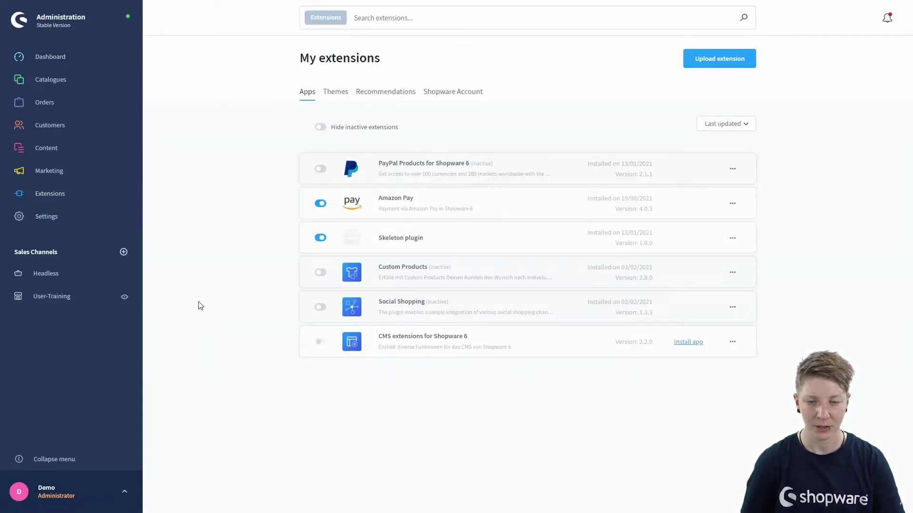
click(687, 345)
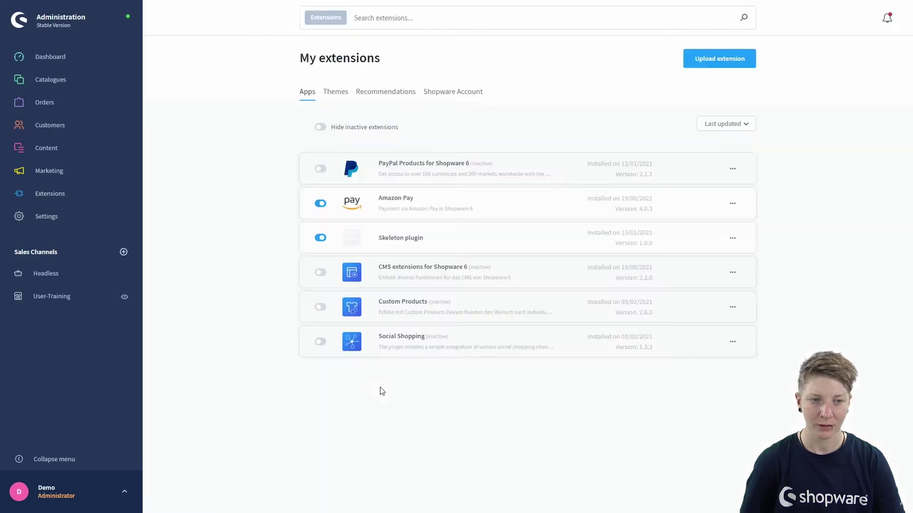
click(321, 273)
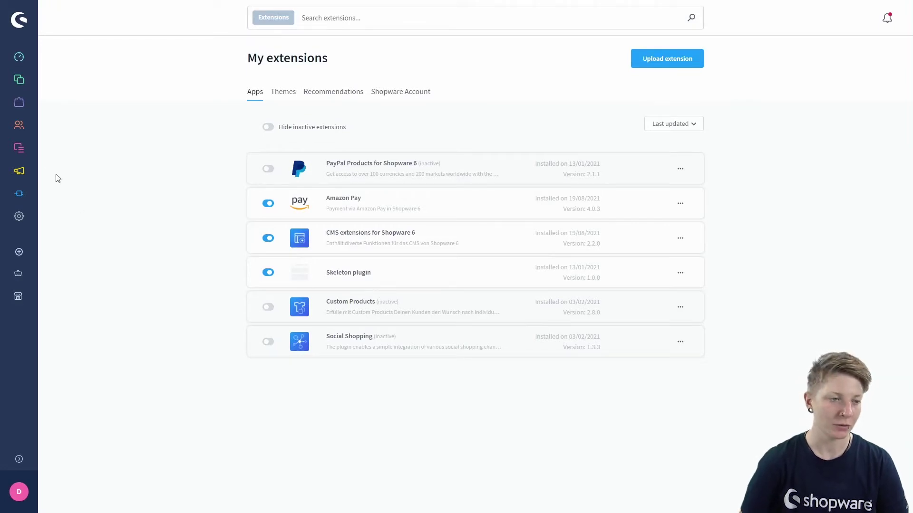
mouse_move(19, 149)
click(63, 154)
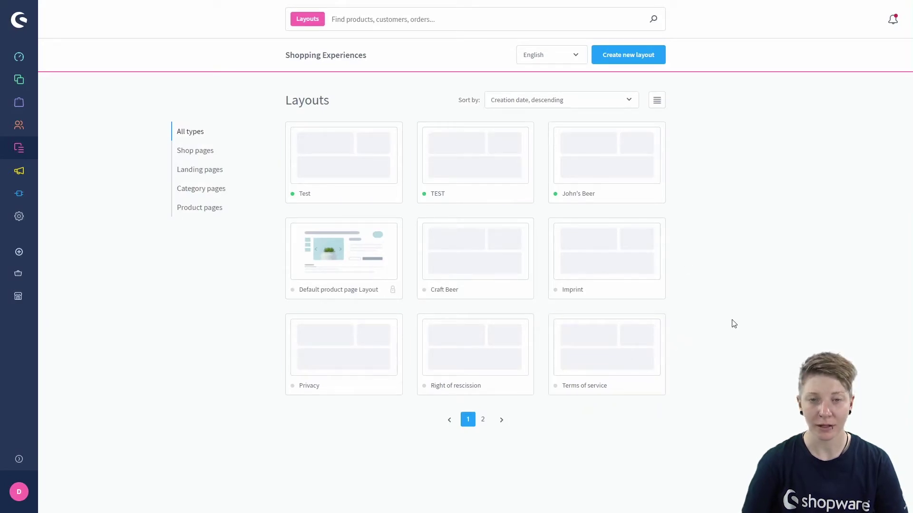
Create a new Shop page layout with a Full width section, named 'FormBuilder'.
click(628, 62)
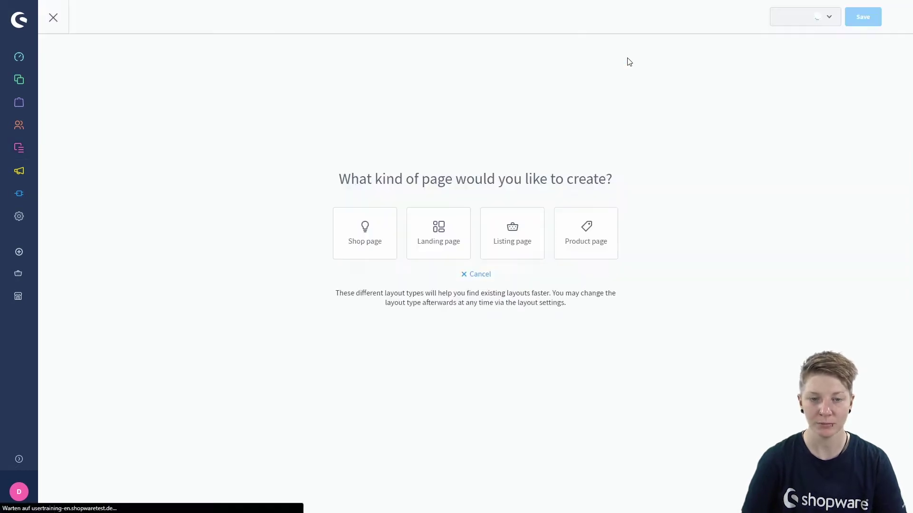
click(360, 234)
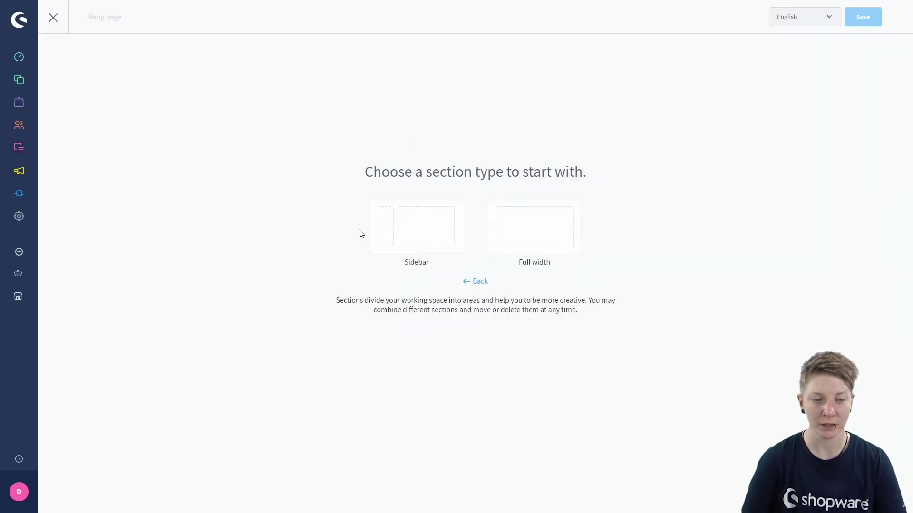
click(527, 219)
click(519, 221)
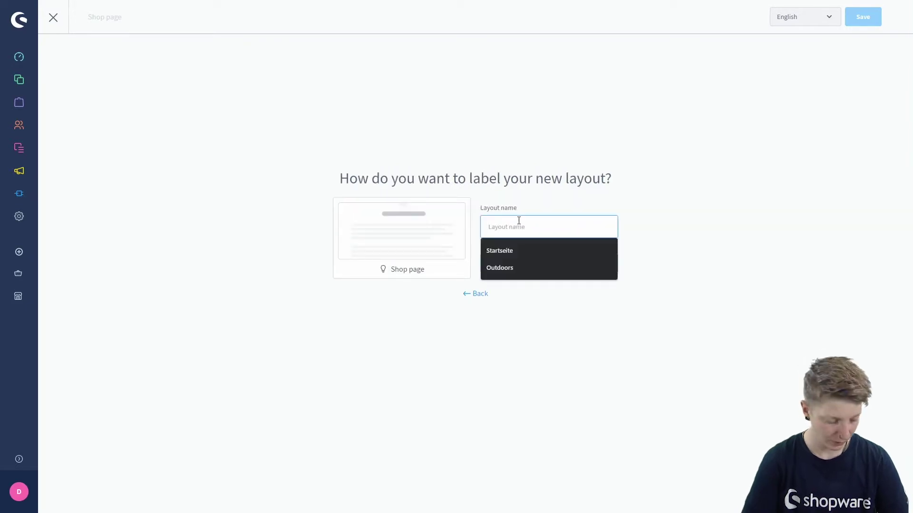
text(Fu)
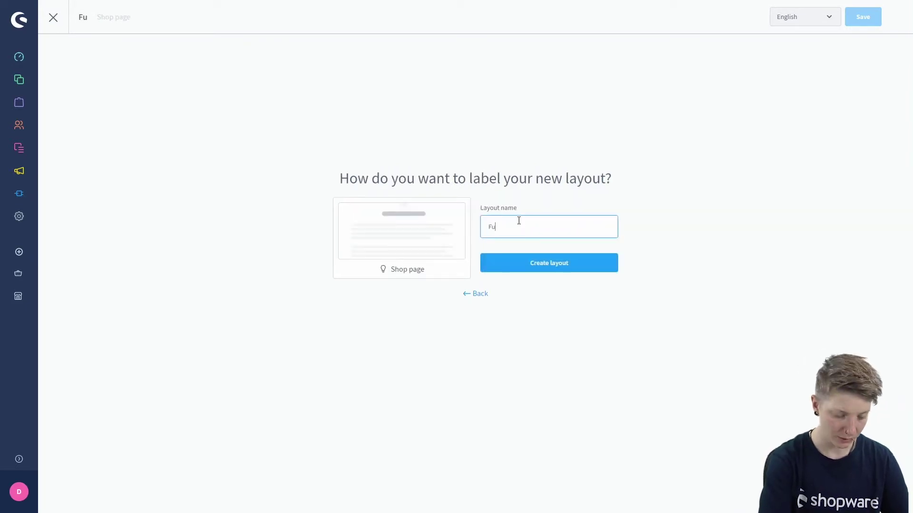
key(BackSpace)
text(ormBi)
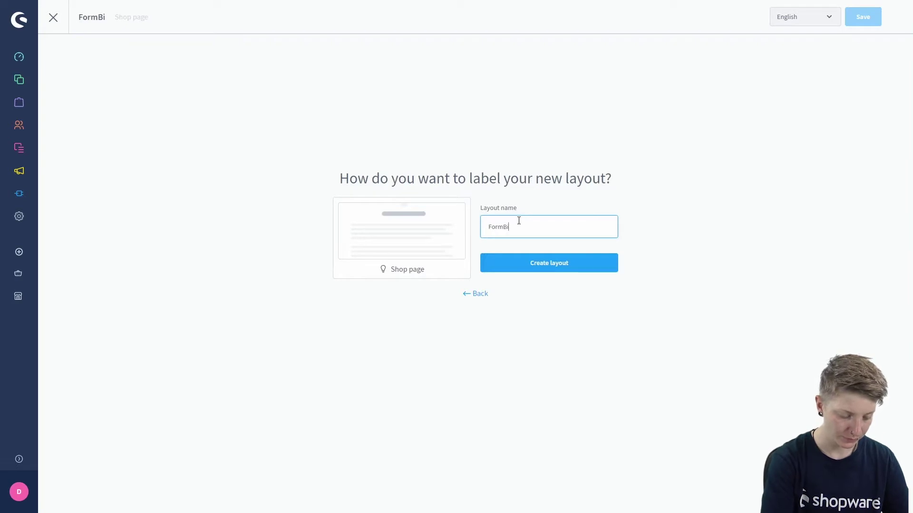
key(BackSpace)
text(uilder)
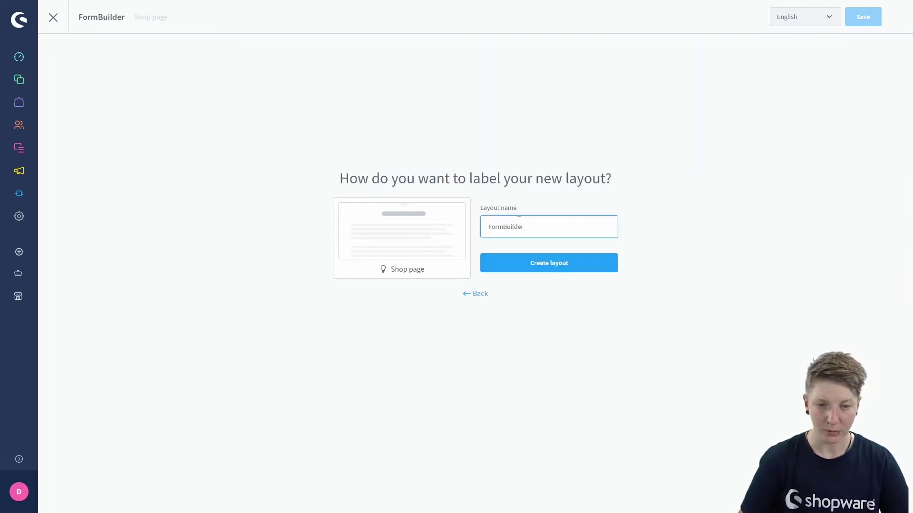
click(540, 267)
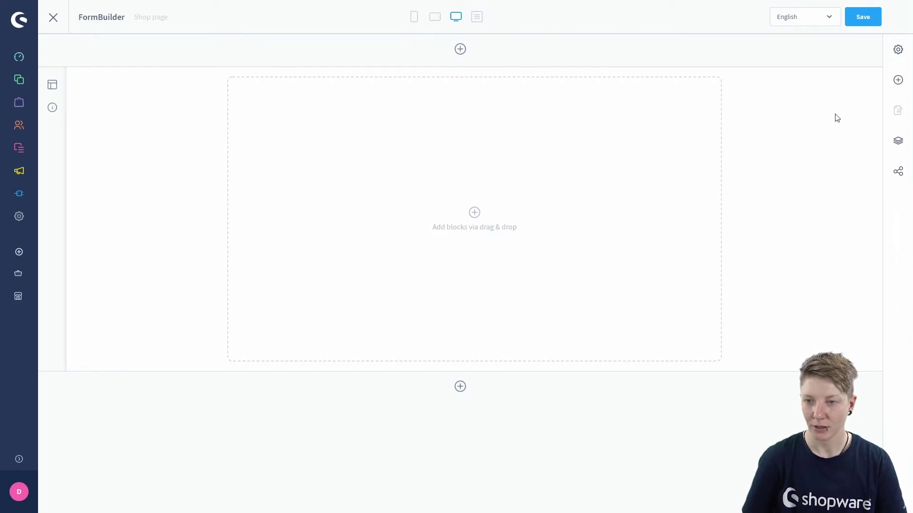
Filter the Blocks sidebar to the Form category and drag a Custom form block into the section.
click(897, 81)
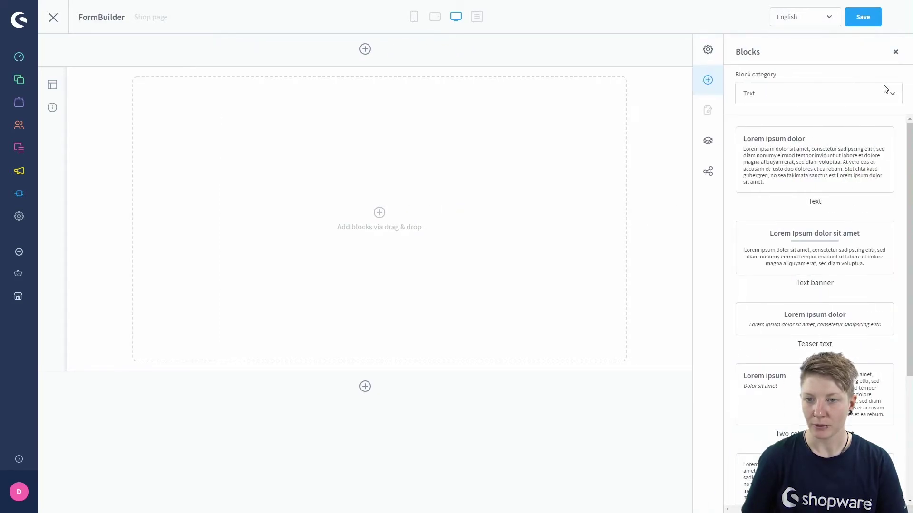
click(802, 96)
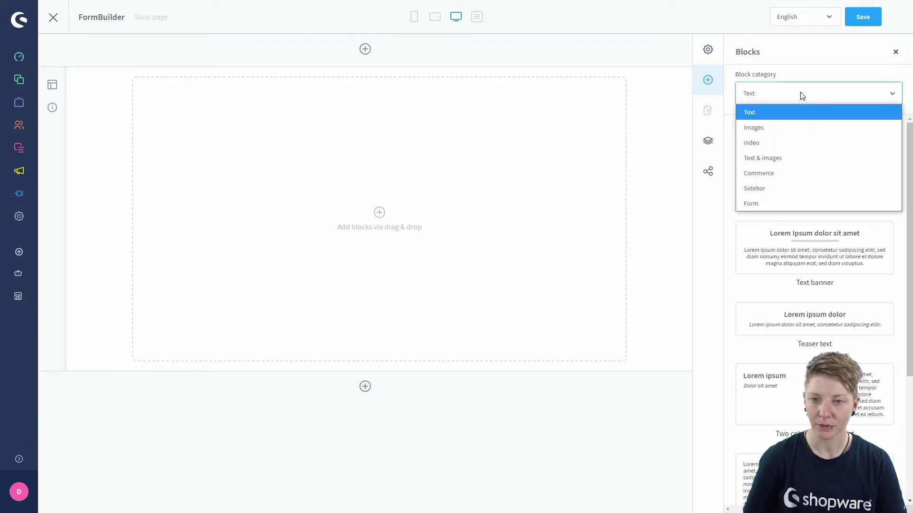
click(763, 204)
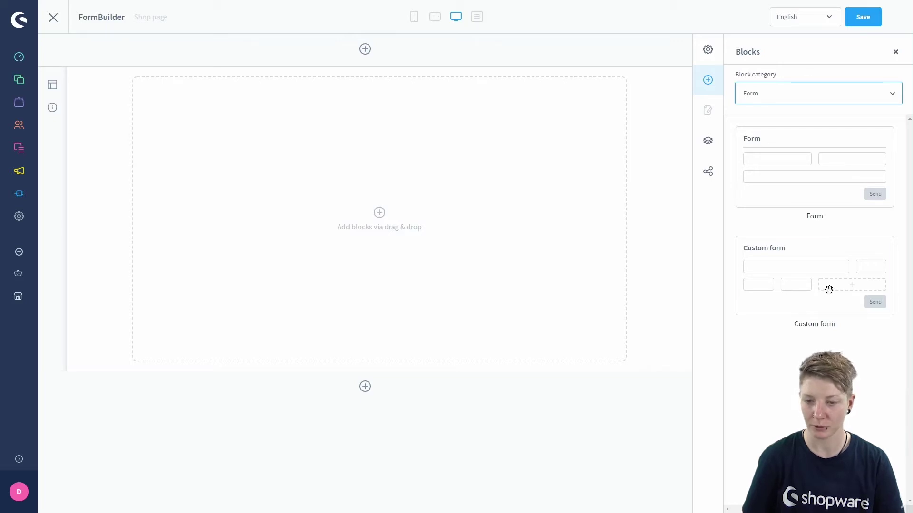
drag(829, 290, 448, 238)
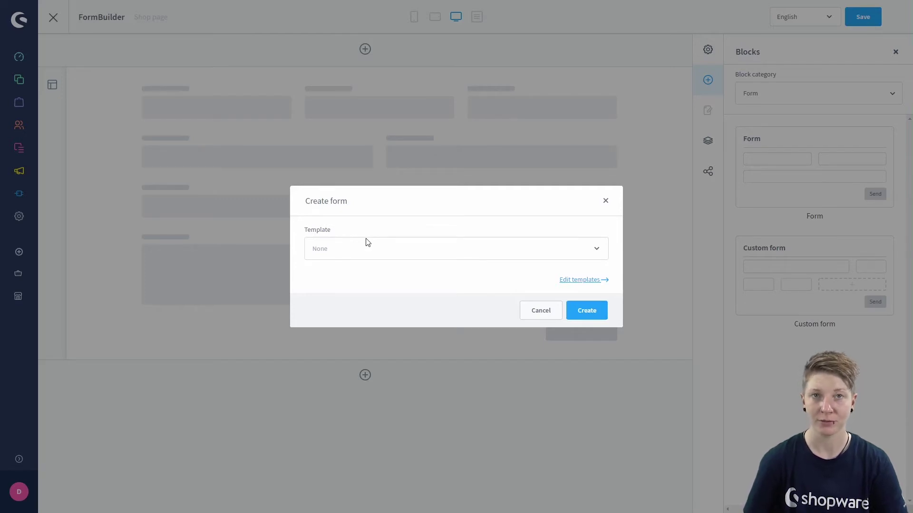
Create the form with no template and set its internal name and headline to 'Test'.
click(596, 316)
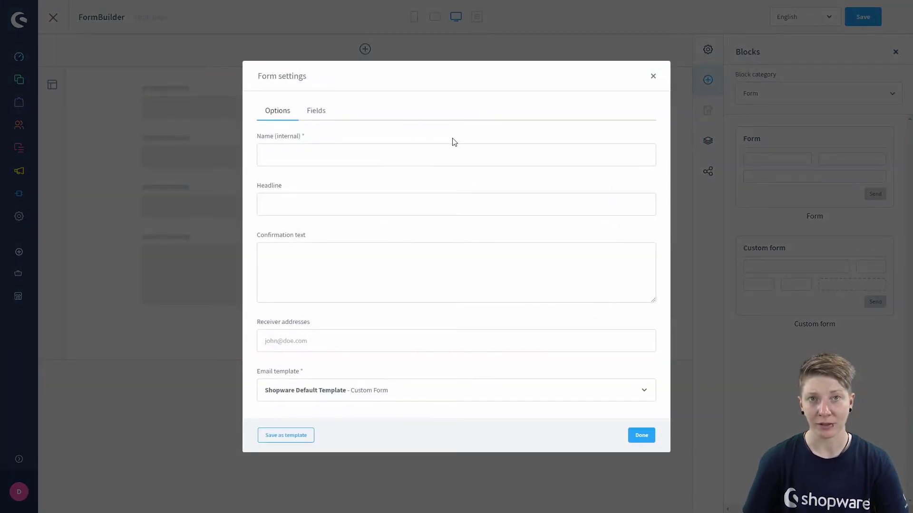
click(297, 150)
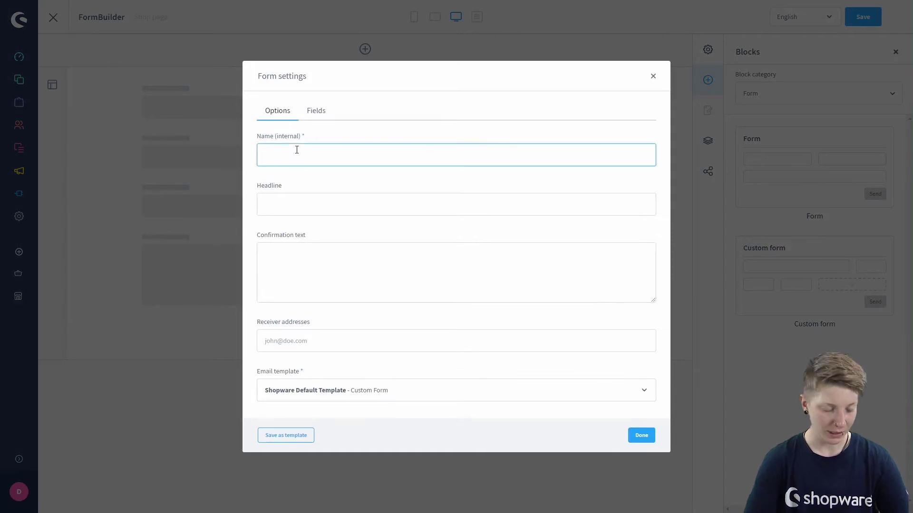
text(Test)
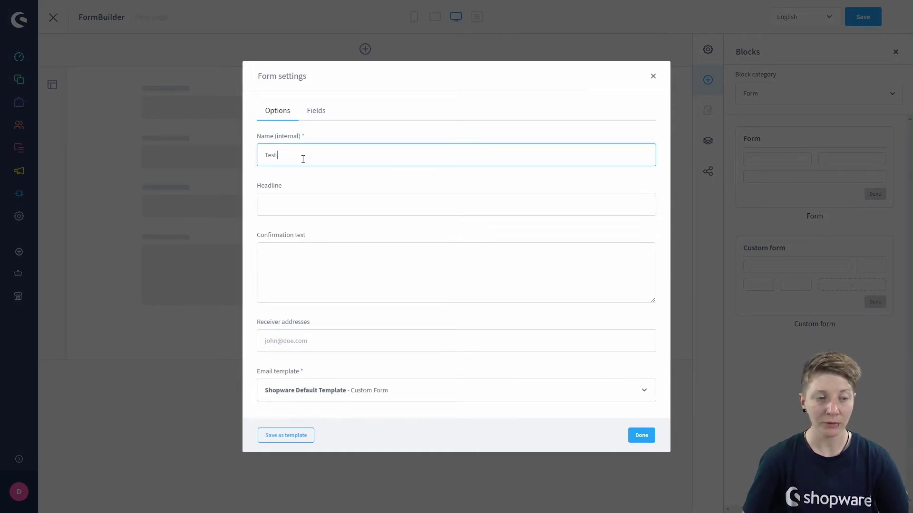
click(284, 199)
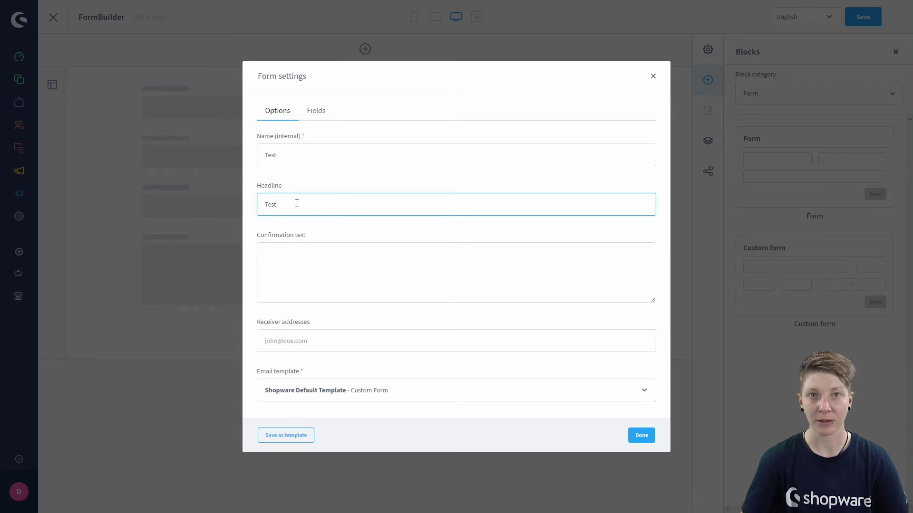
Enter 'fdhfdh' as the confirmation text, then move to the form's Fields list.
click(283, 256)
text(fdhfdh)
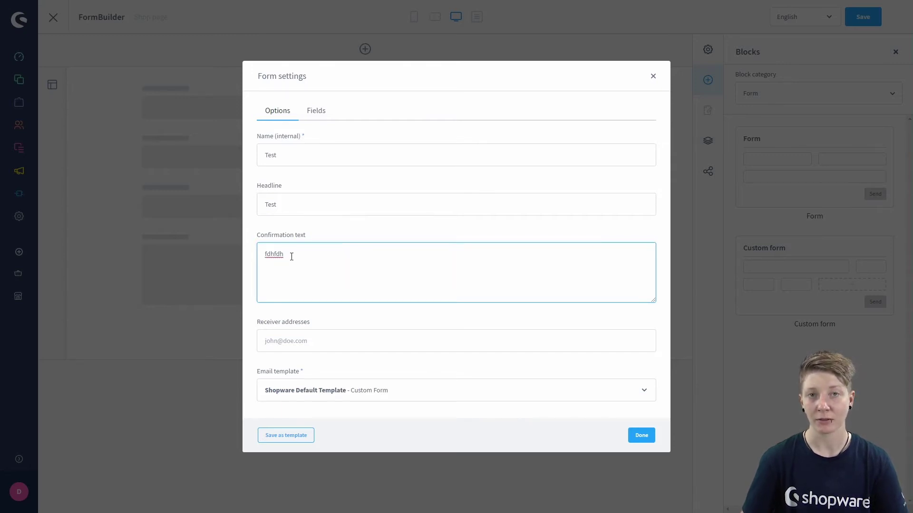
click(294, 339)
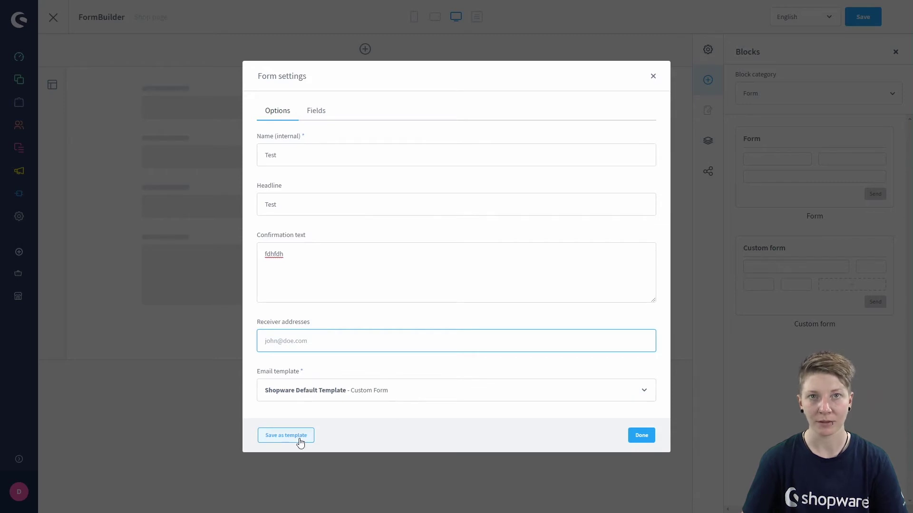
click(317, 116)
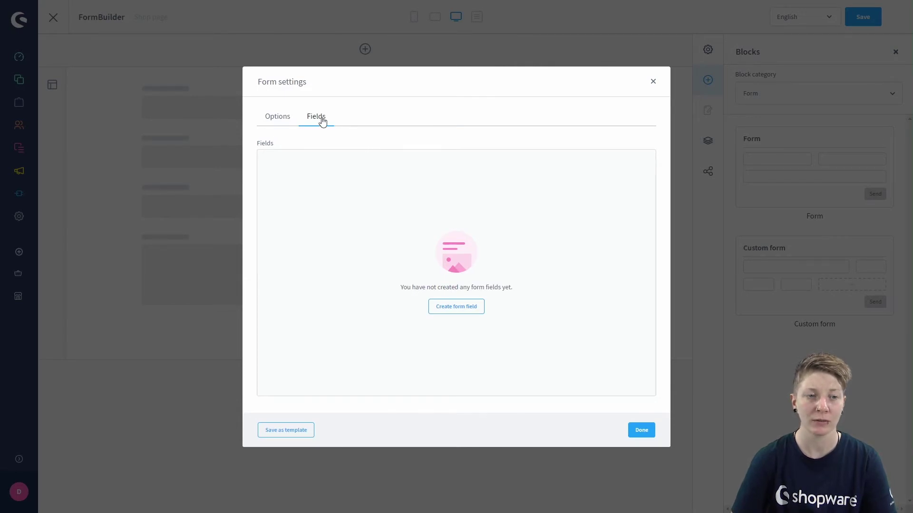
Create Group1 and add a second field to it.
click(457, 306)
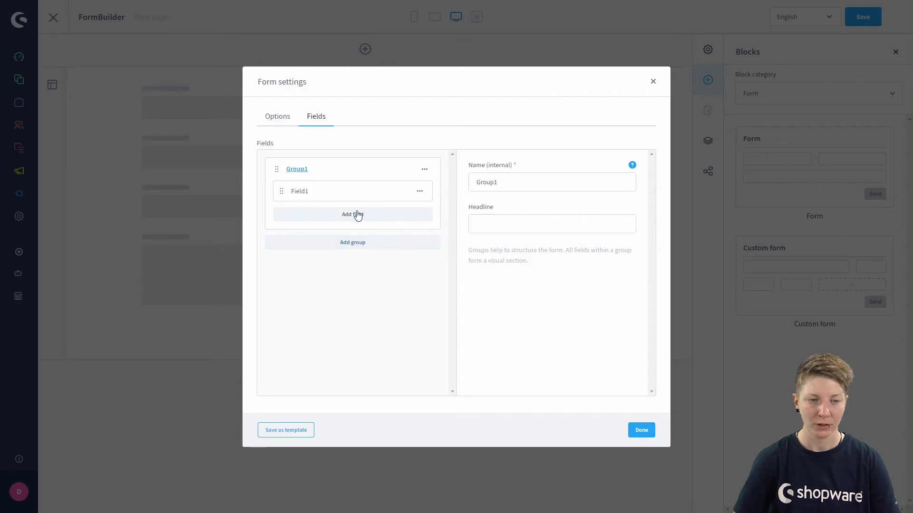
click(504, 179)
click(382, 217)
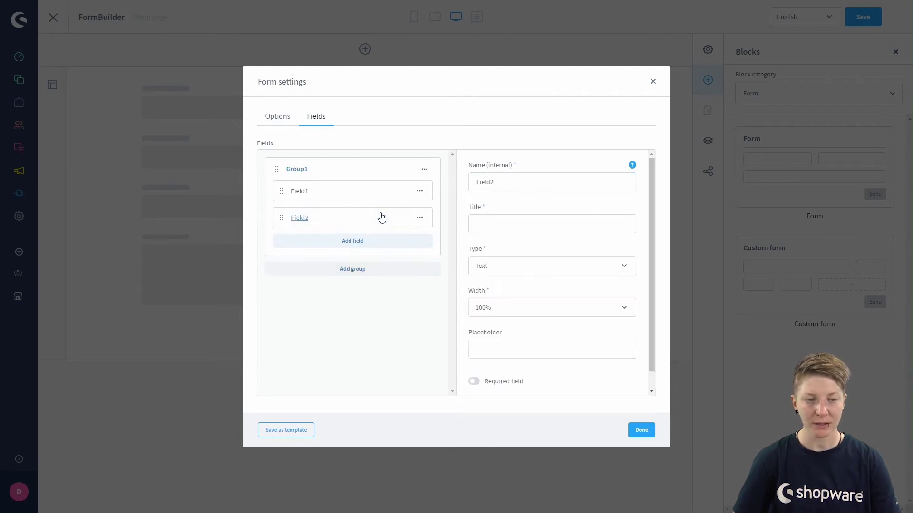
Open Field1's settings and set its title to 'Name'.
click(302, 193)
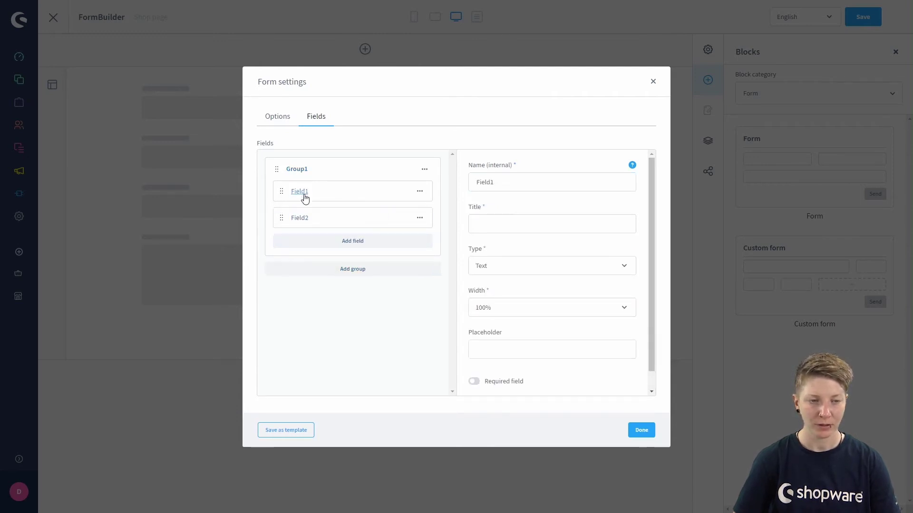
click(504, 186)
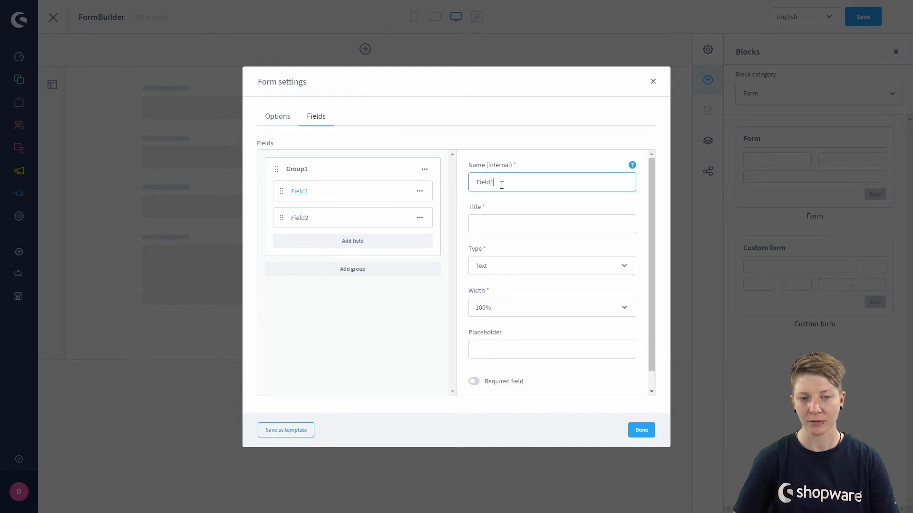
double_click(495, 186)
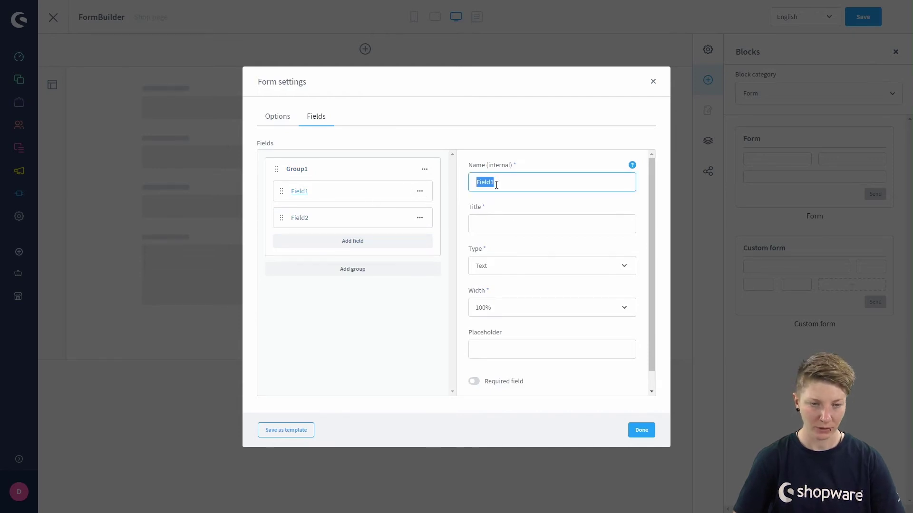
click(511, 218)
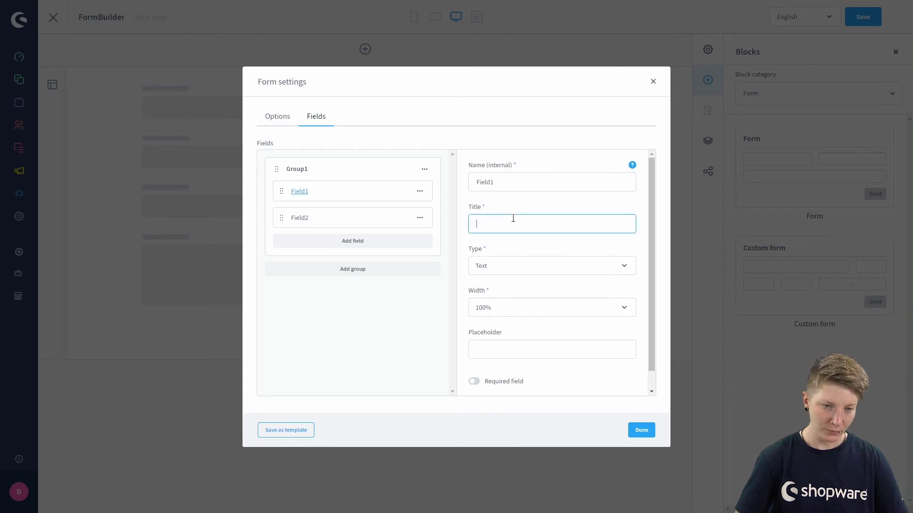
text(Ne)
key(BackSpace)
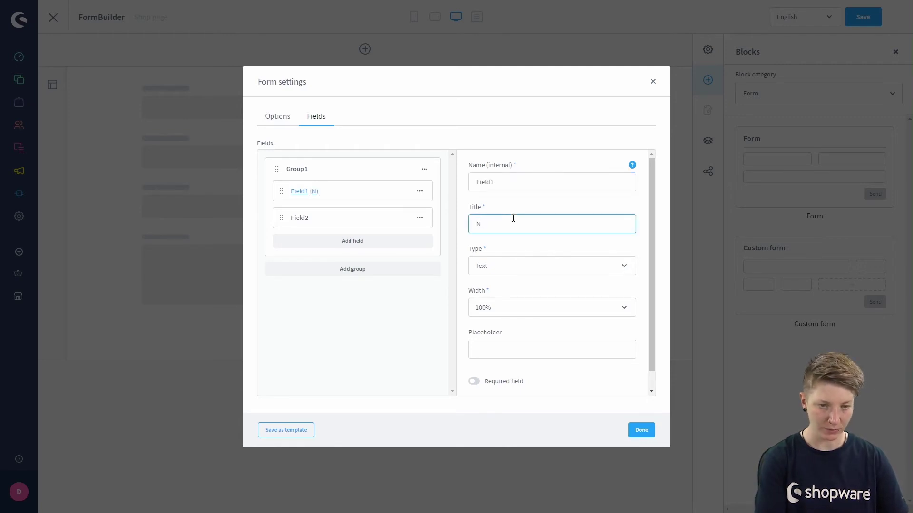
text(ame)
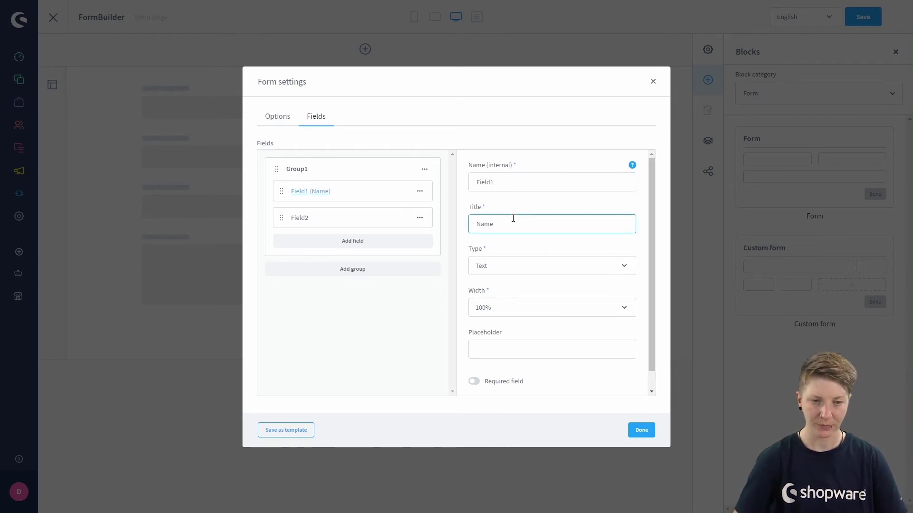
Keep Field1's type as Text and give it the placeholder 'Hello'.
click(497, 267)
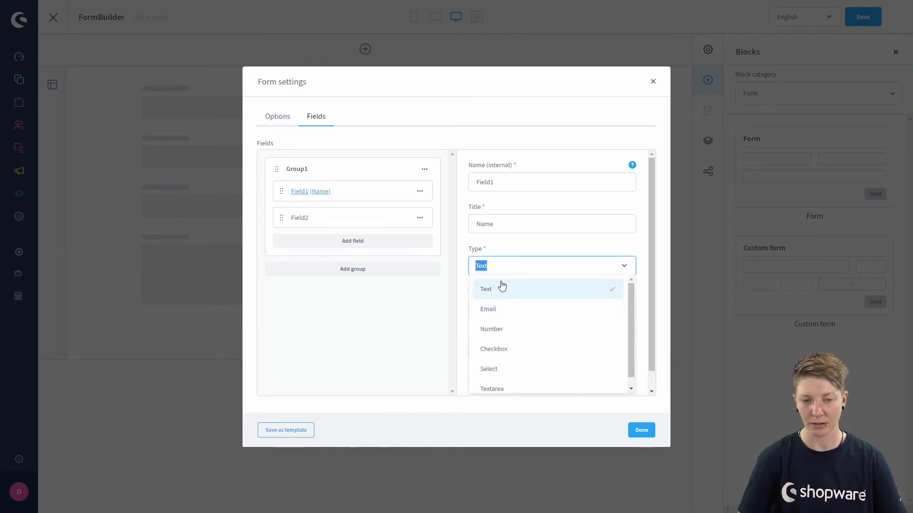
scroll(499, 289, down, 1)
scroll(508, 303, up, 1)
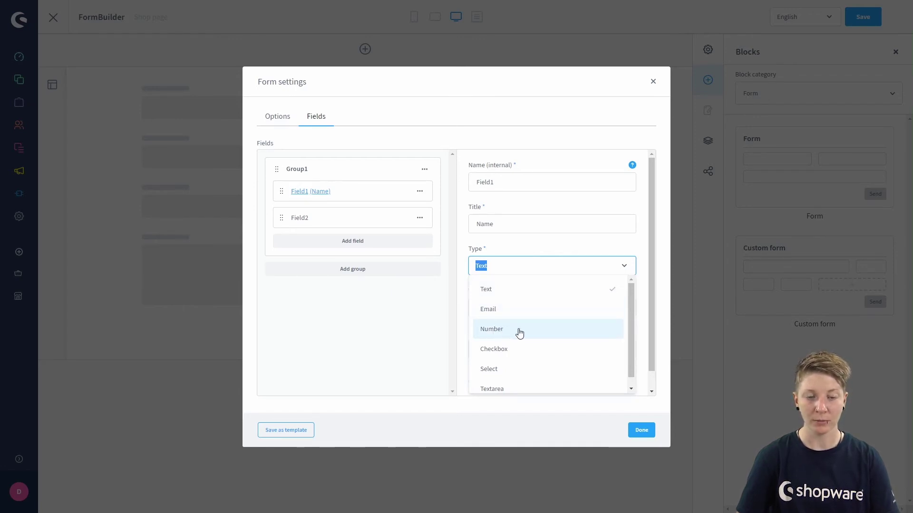
scroll(520, 354, down, 1)
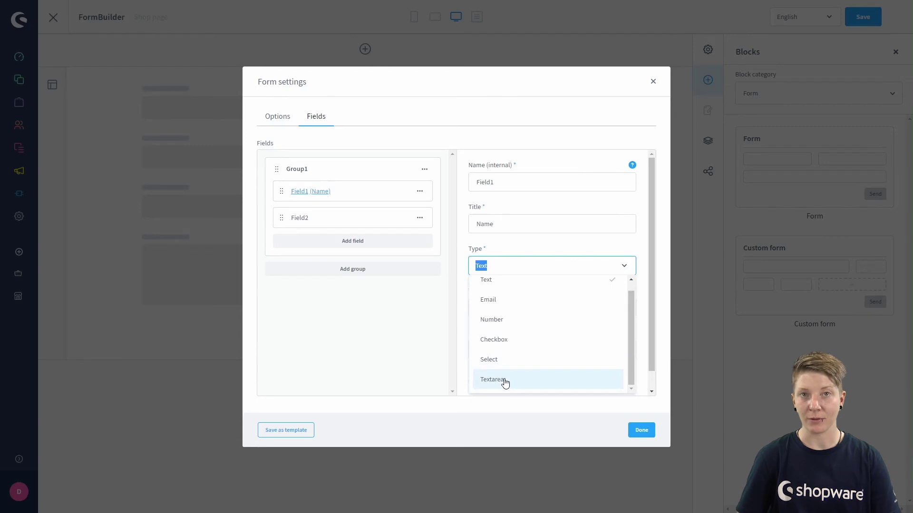
click(507, 265)
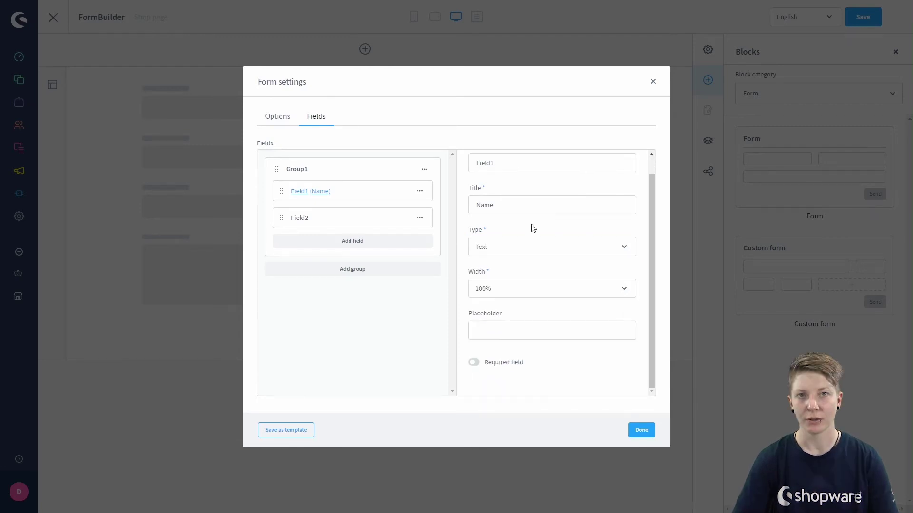
click(525, 254)
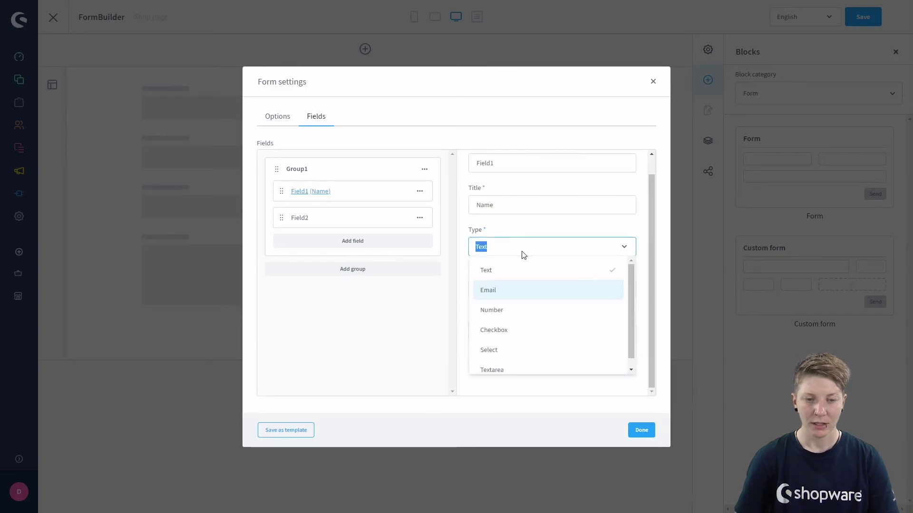
click(496, 274)
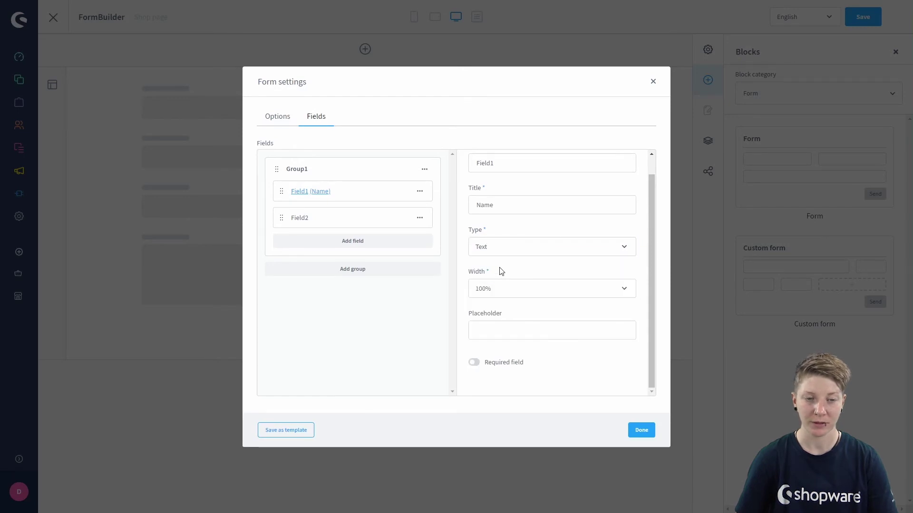
click(484, 332)
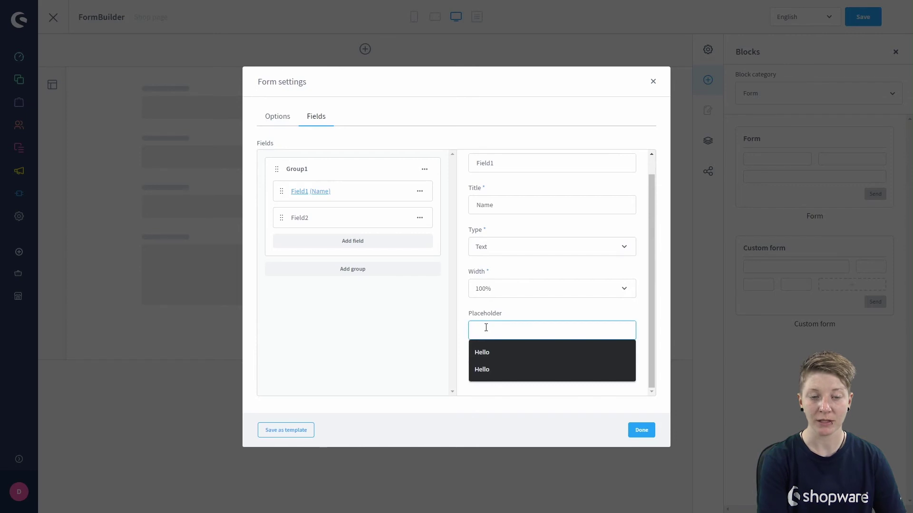
text(Hel)
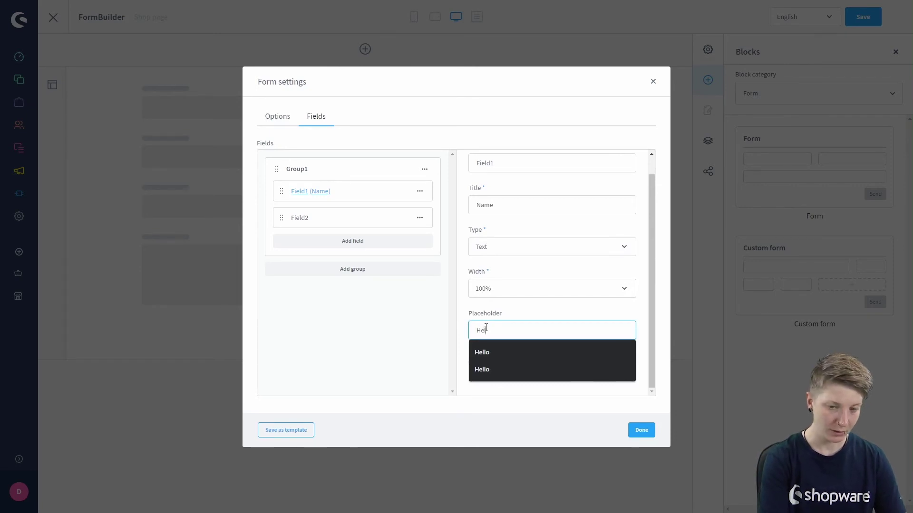
text(lo)
click(468, 334)
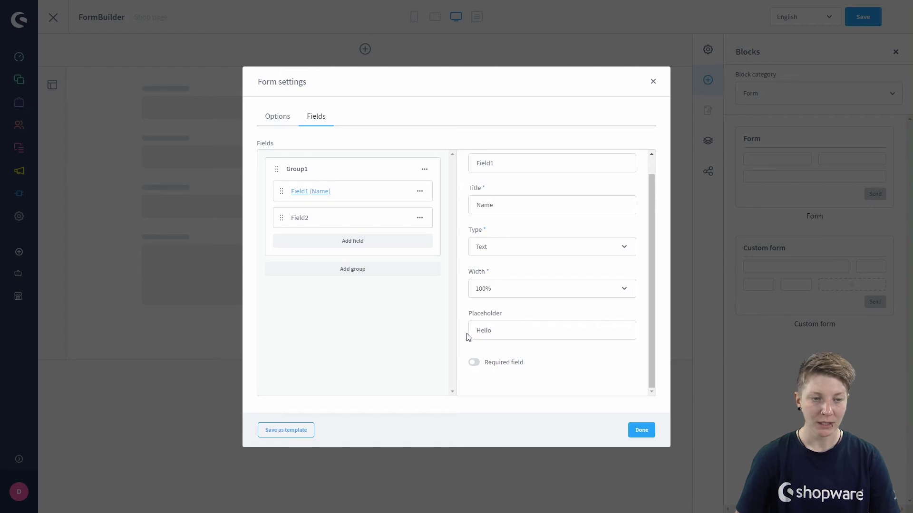
Title Field2 'Options' and change its type to Select.
click(303, 219)
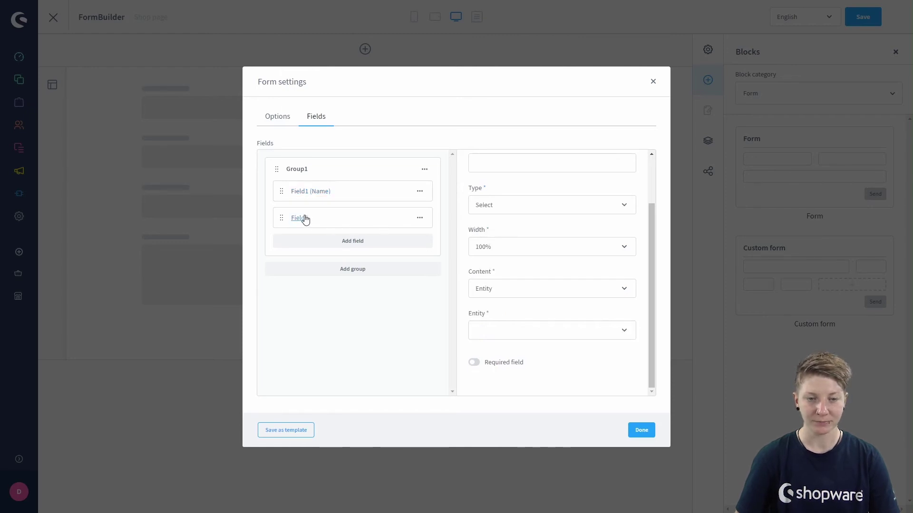
click(515, 223)
text(N)
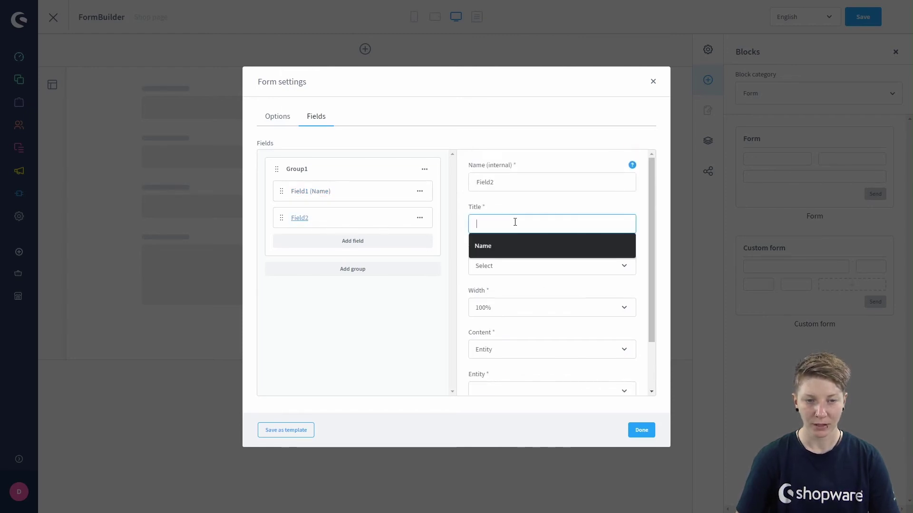
text(ame)
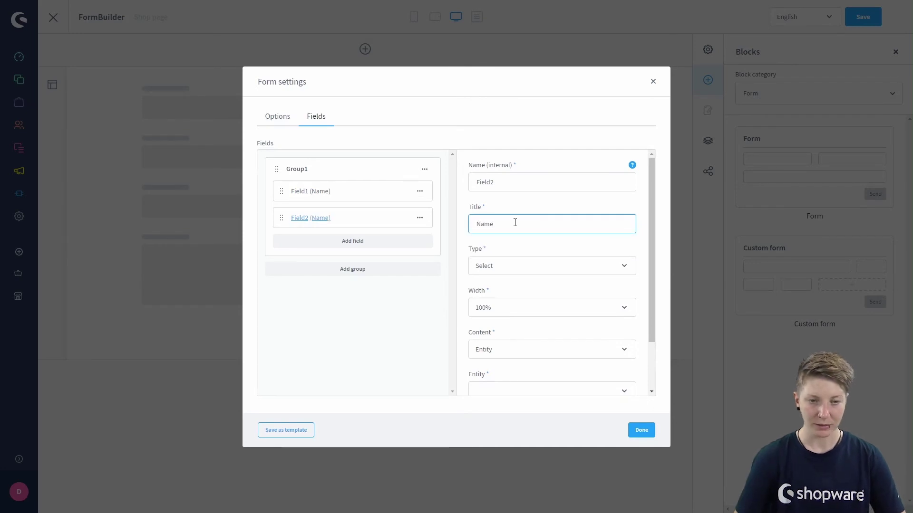
key(ctrl+a)
text(Options)
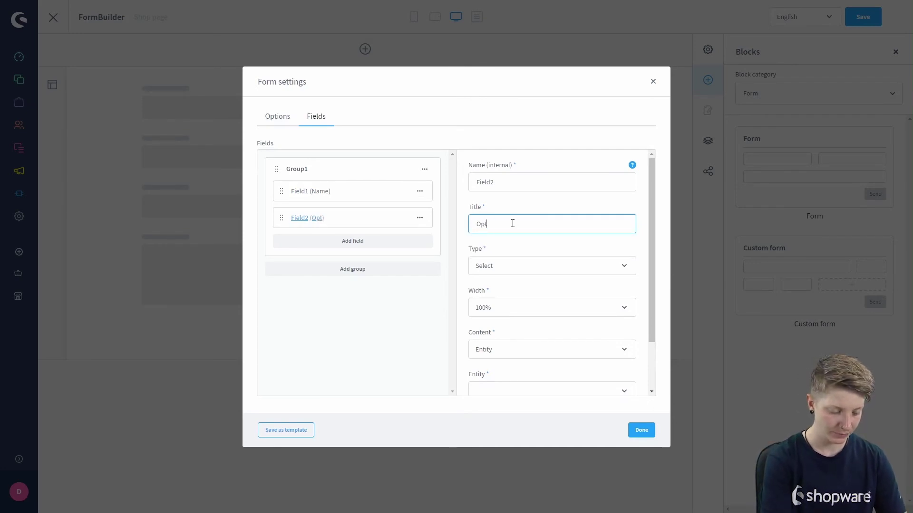
click(491, 264)
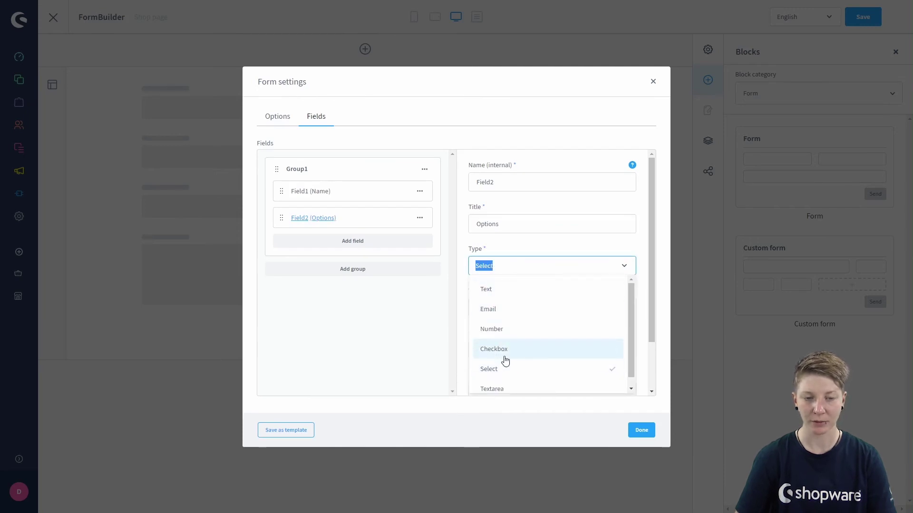
scroll(511, 355, down, 1)
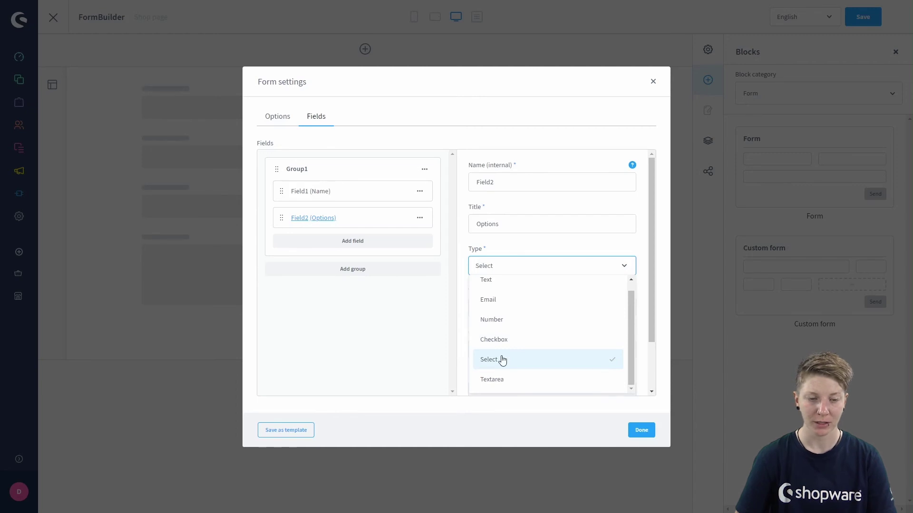
click(502, 360)
scroll(465, 269, down, 1)
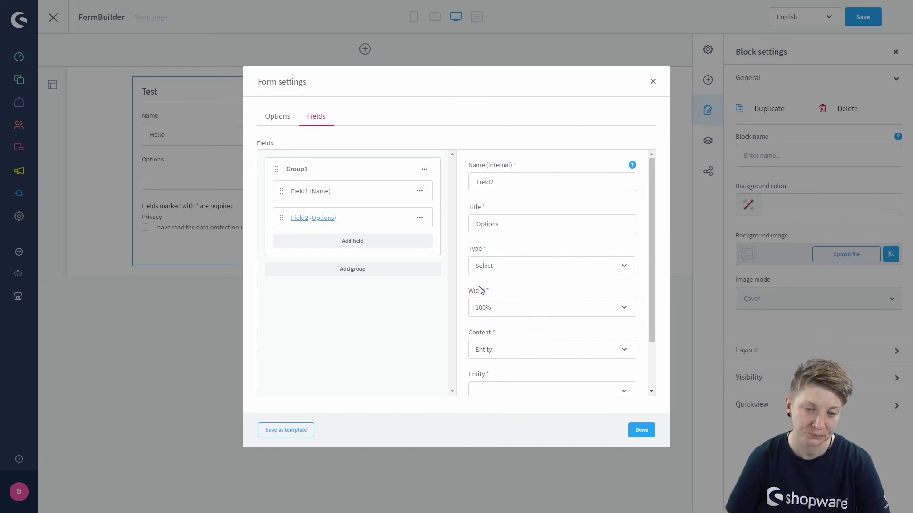
scroll(481, 289, down, 1)
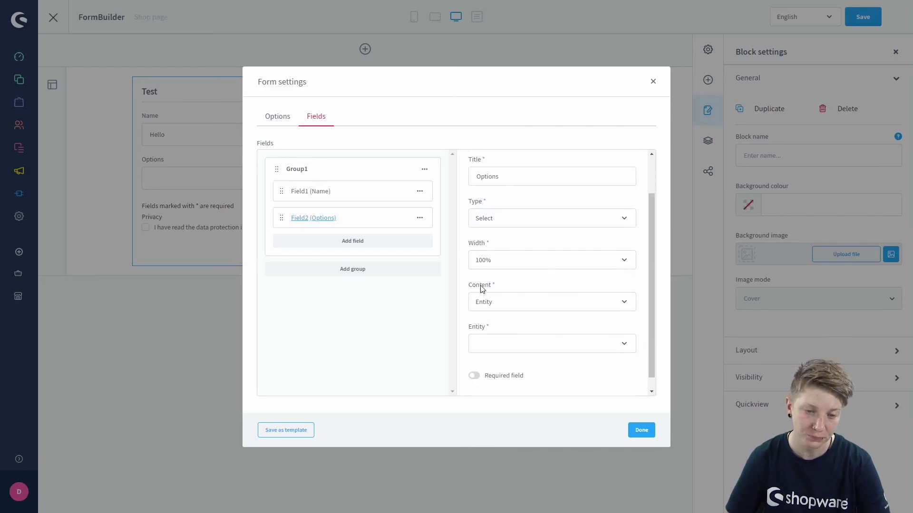
Switch Field2's content source to Custom with values 'Option 1' and 'Option 2'.
click(500, 305)
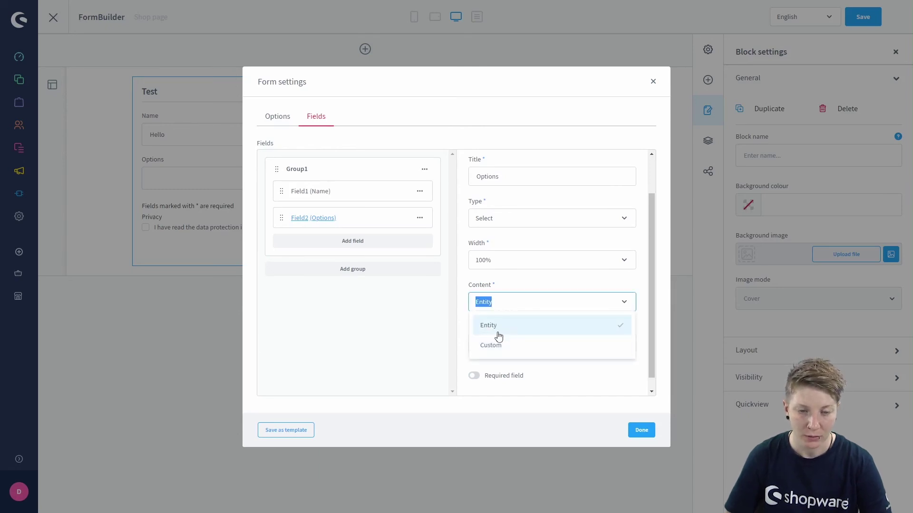
click(499, 350)
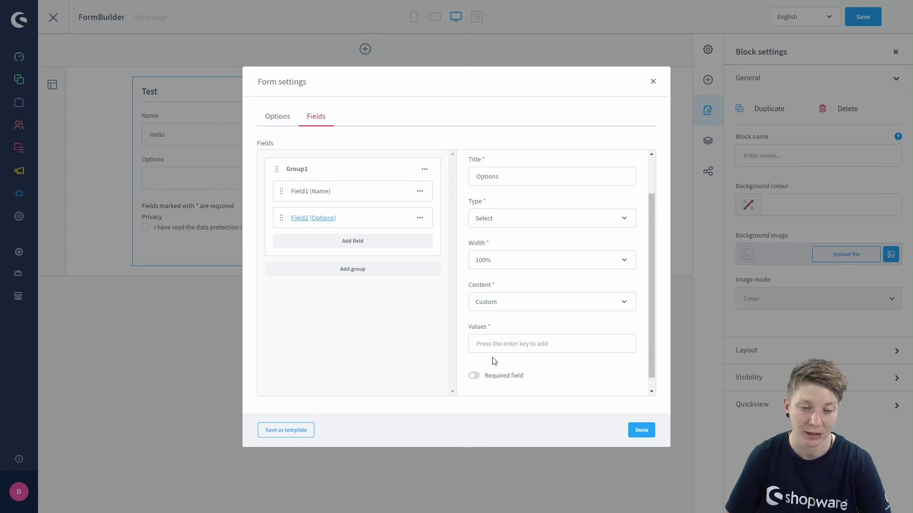
click(484, 344)
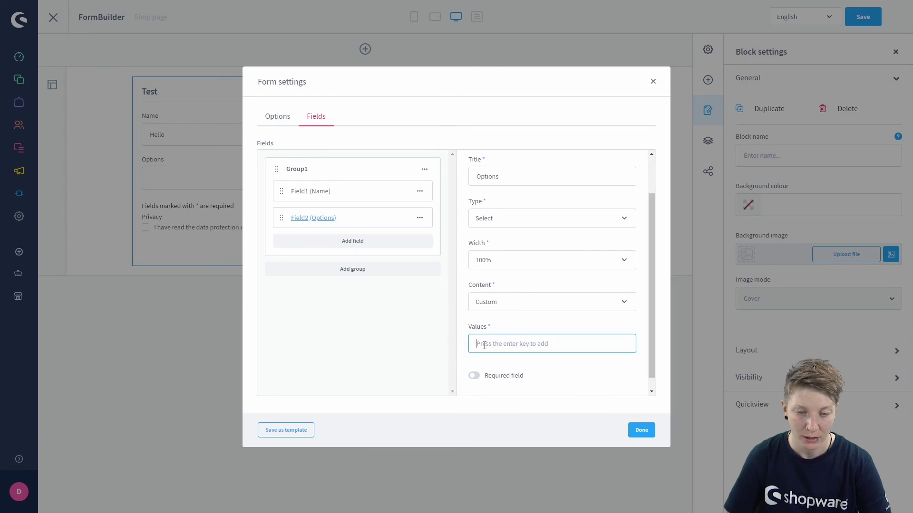
scroll(490, 340, down, 1)
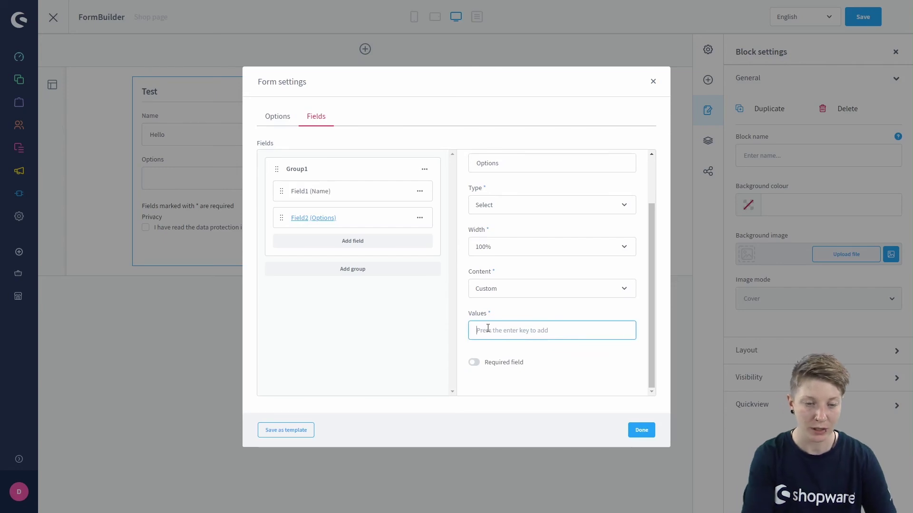
text(Oop)
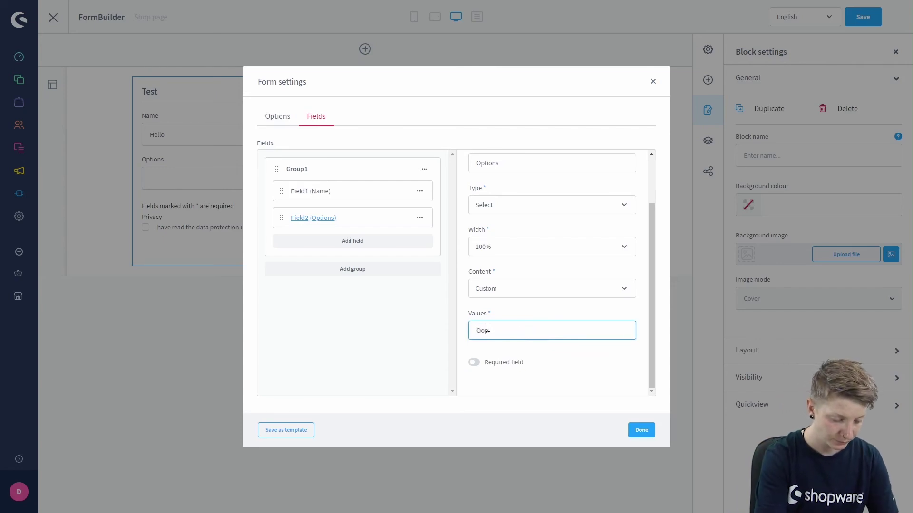
text(tion)
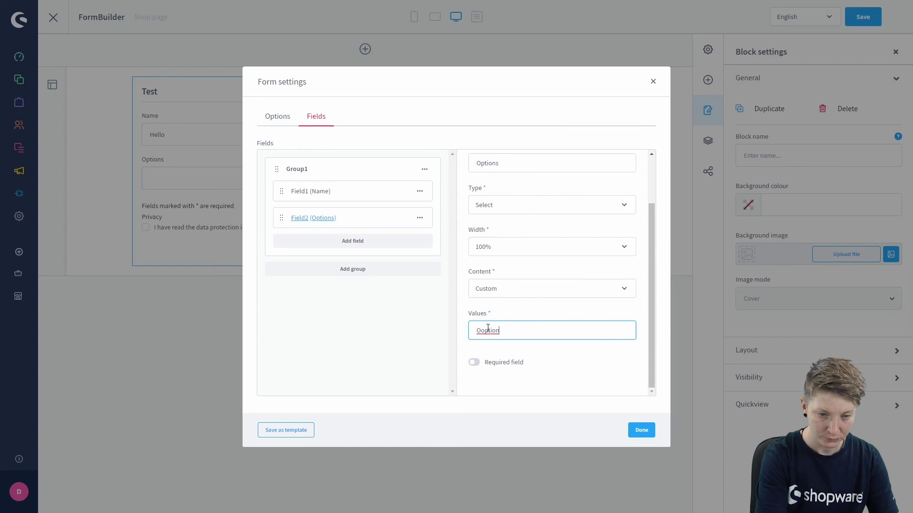
text( 1)
key(Return)
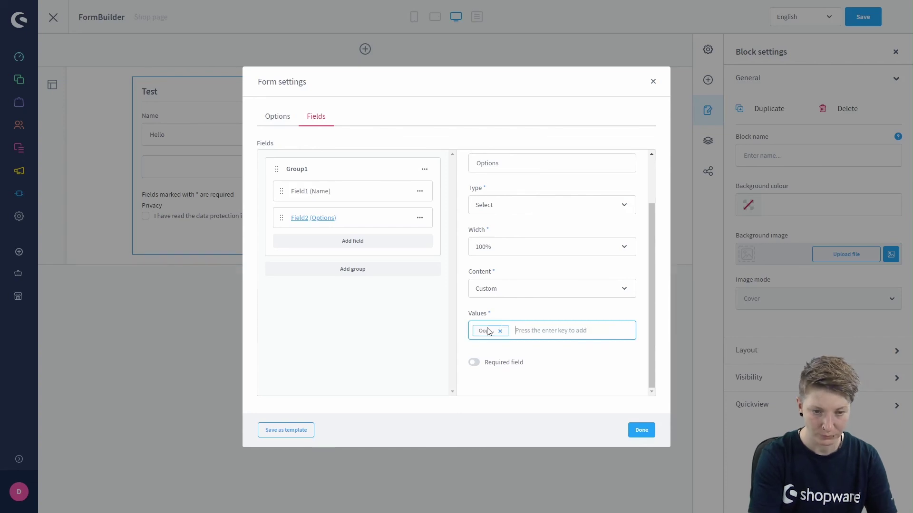
text(Options)
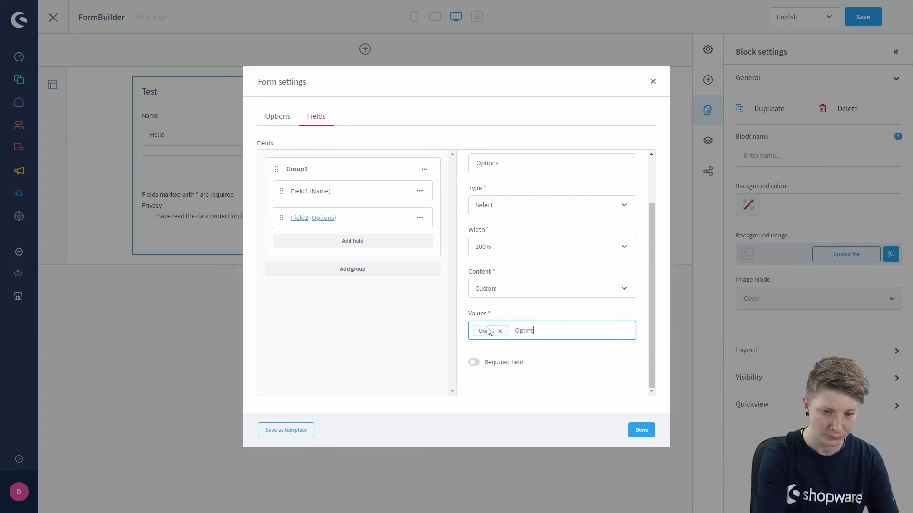
text( 2)
key(Return)
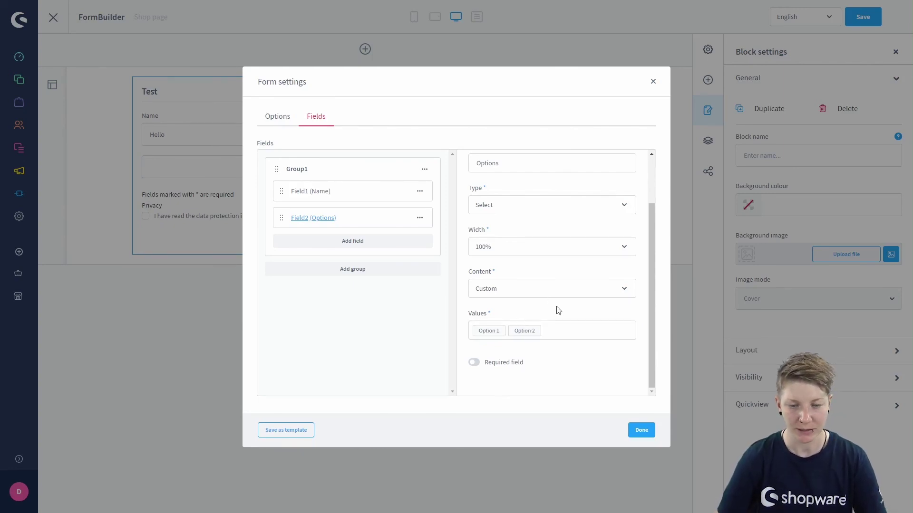
click(641, 430)
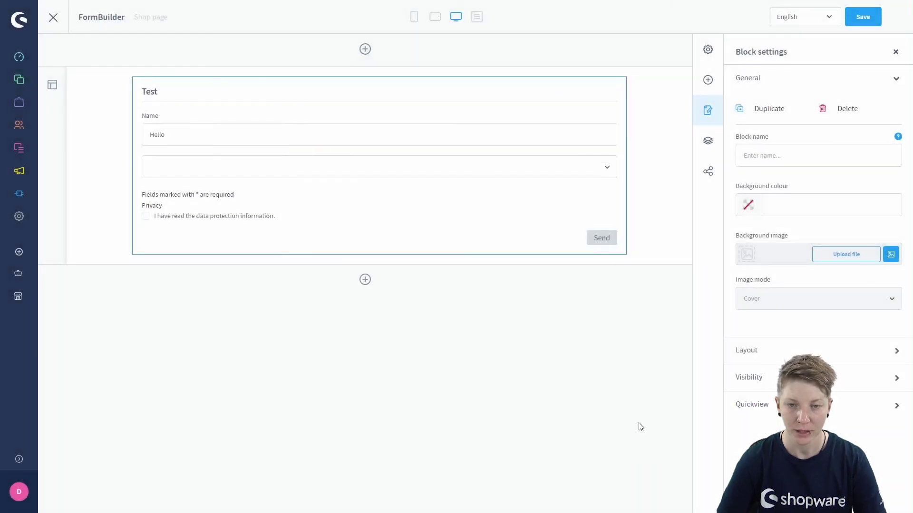
Assign the FormBuilder layout to the Home category and save the layout.
click(707, 173)
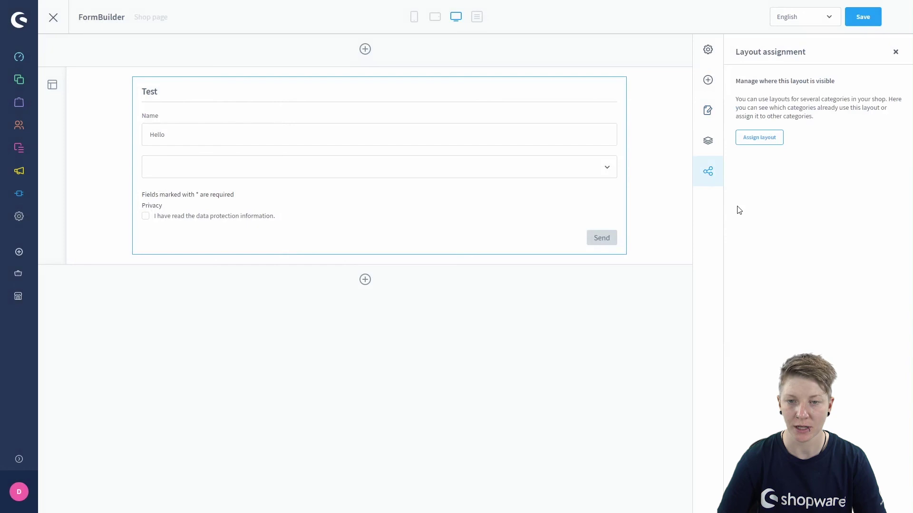
click(749, 136)
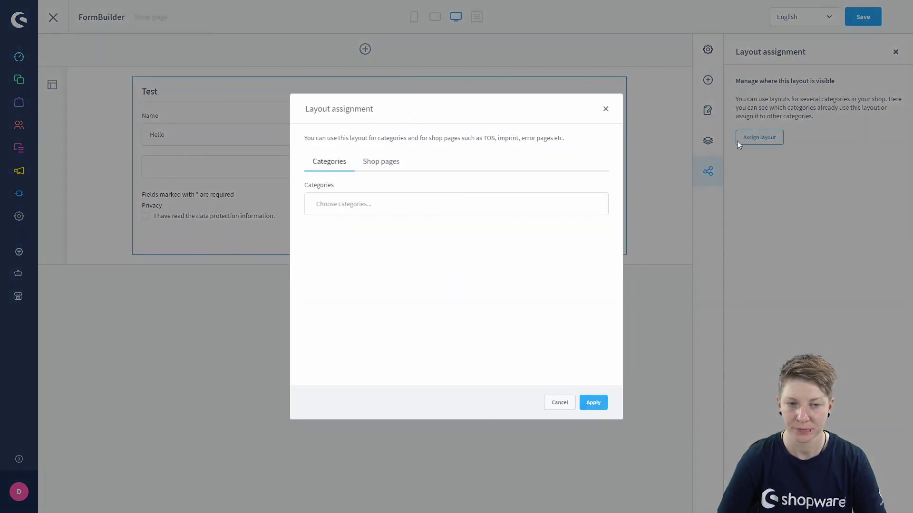
click(398, 210)
click(331, 235)
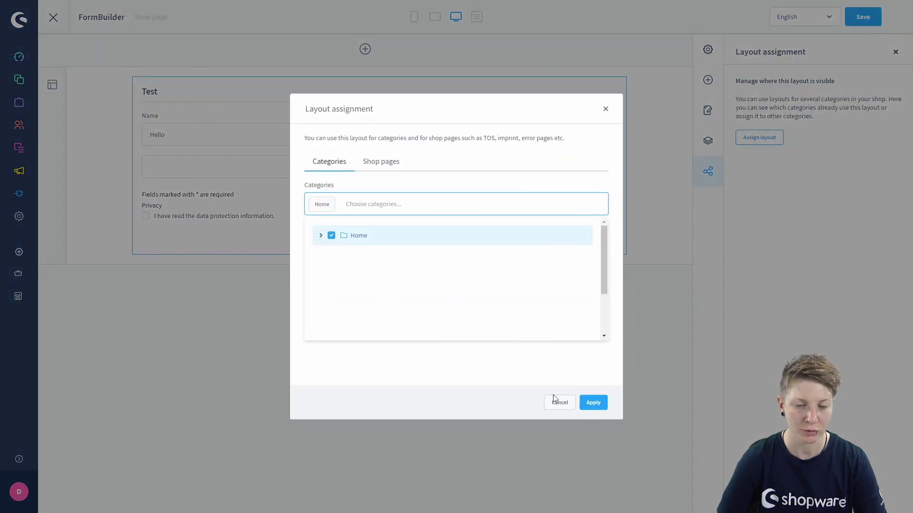
click(593, 403)
click(583, 297)
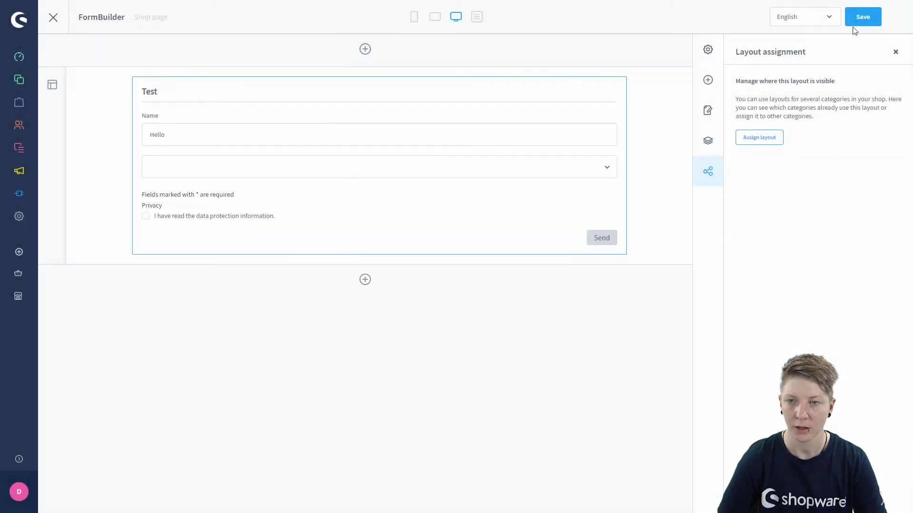
click(862, 17)
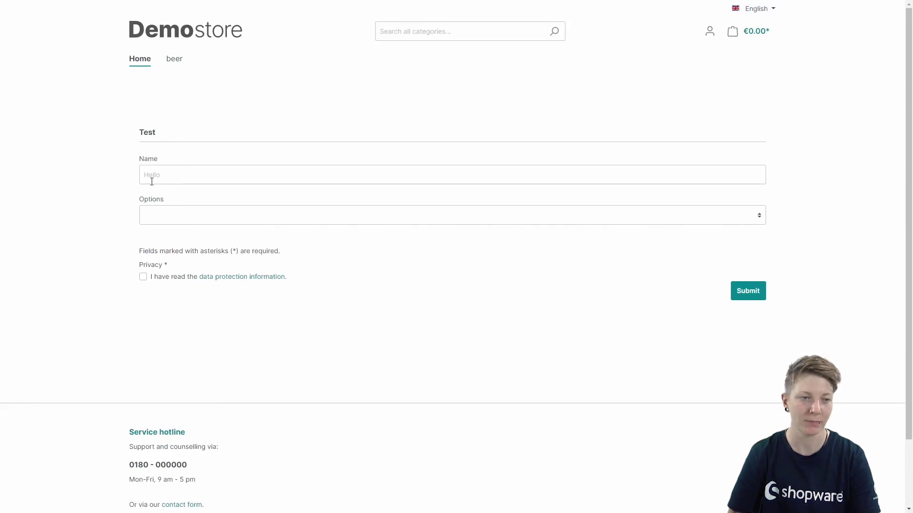
Open the Options dropdown of the Test form on the storefront Home page.
click(158, 216)
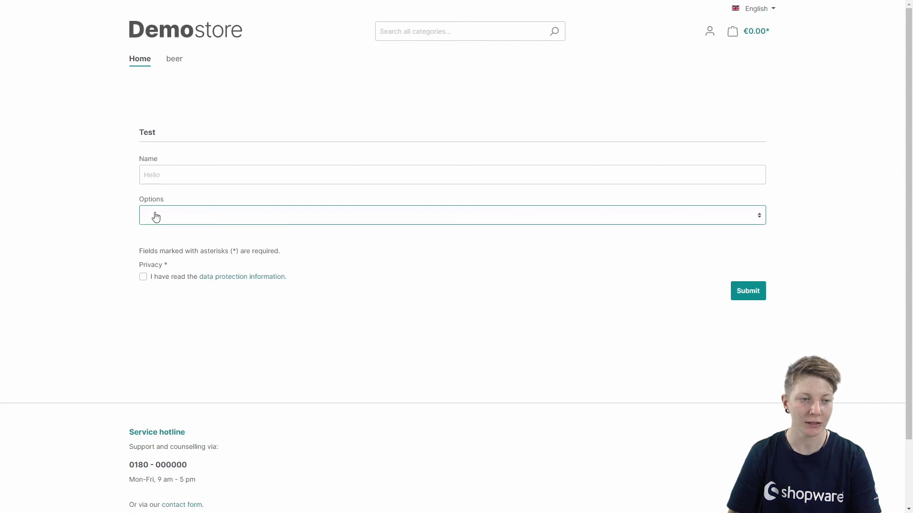